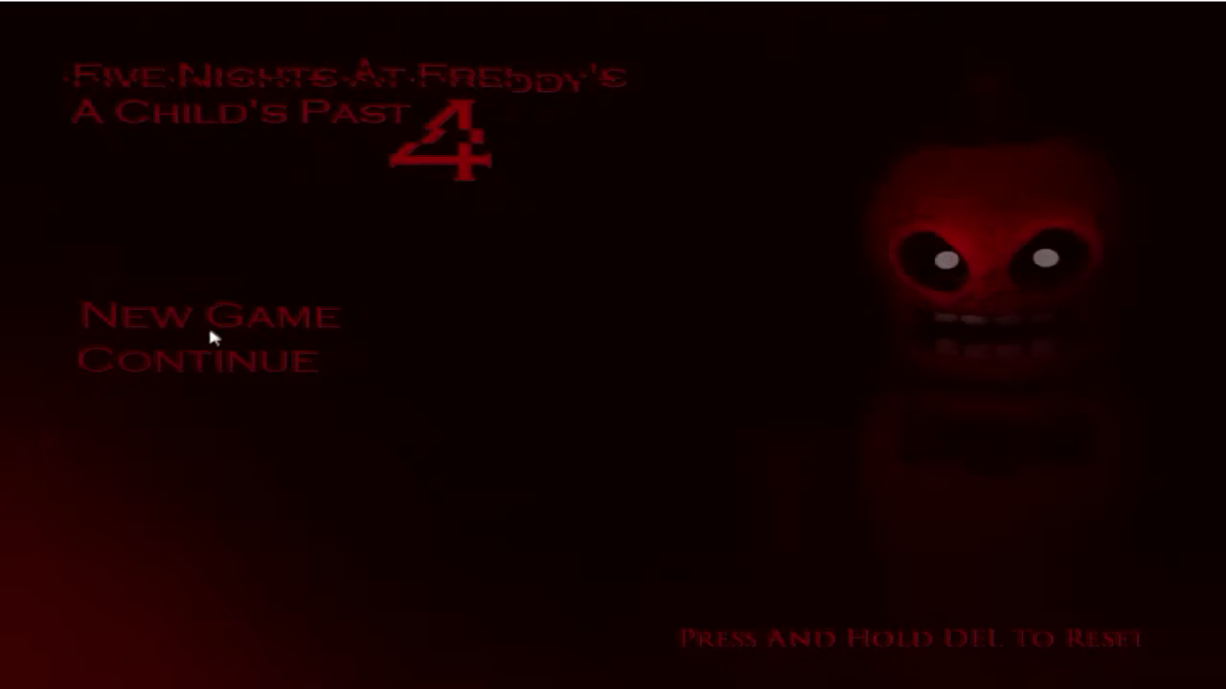
# Choose New Game from the main menu to begin night one at 12 A.M
pyautogui.click(214, 326)
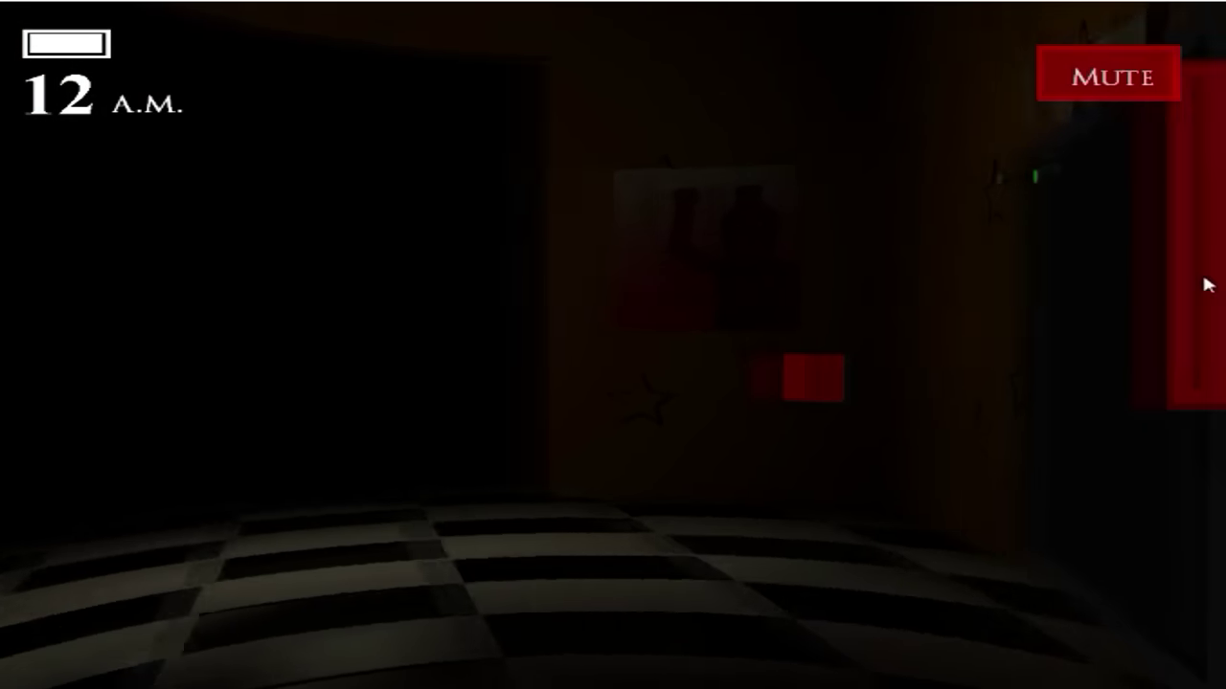
pyautogui.click(76, 301)
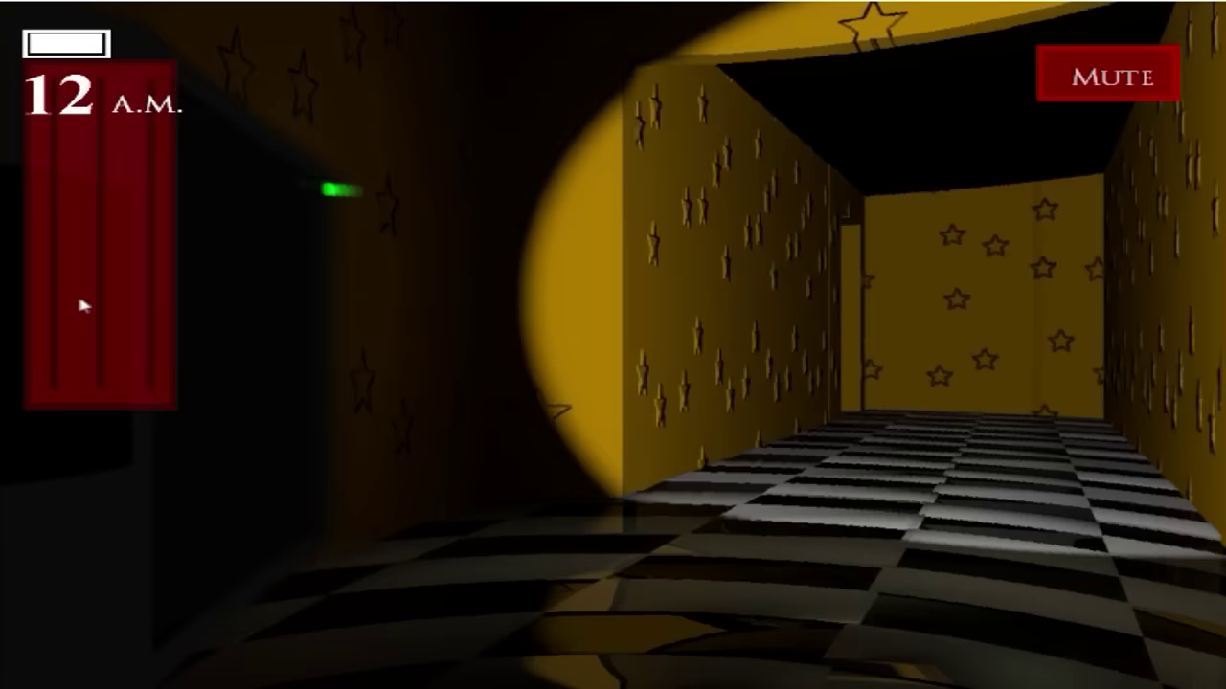
pyautogui.press('space')
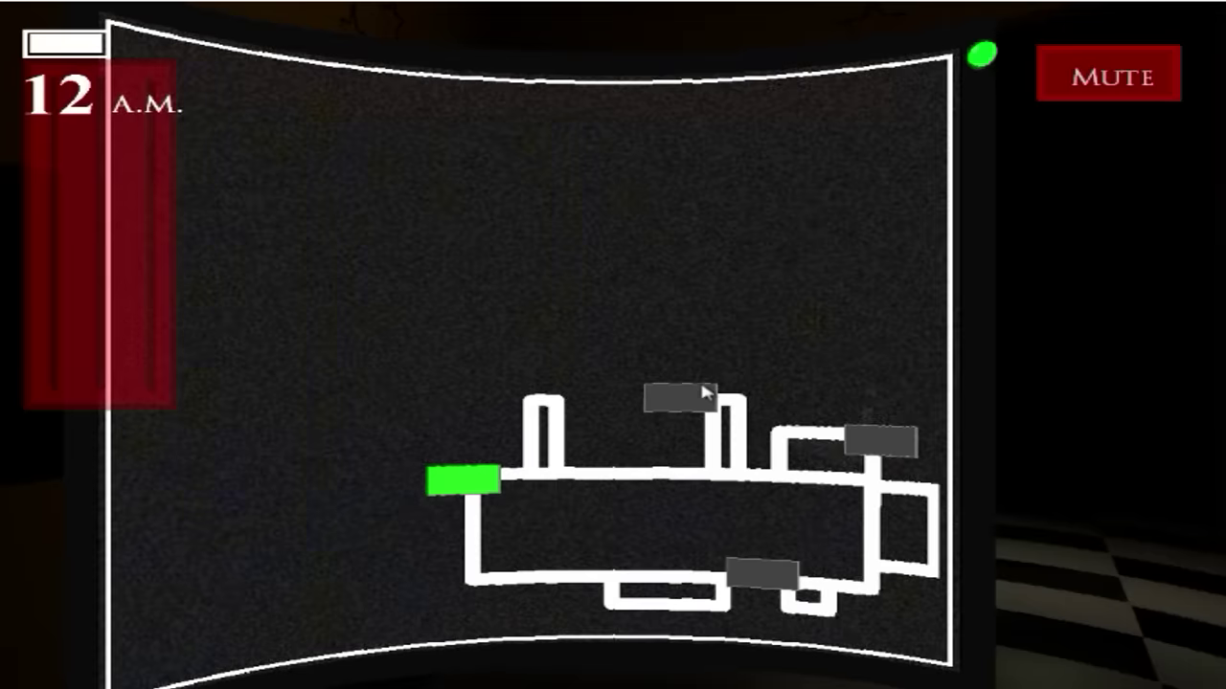
pyautogui.click(890, 443)
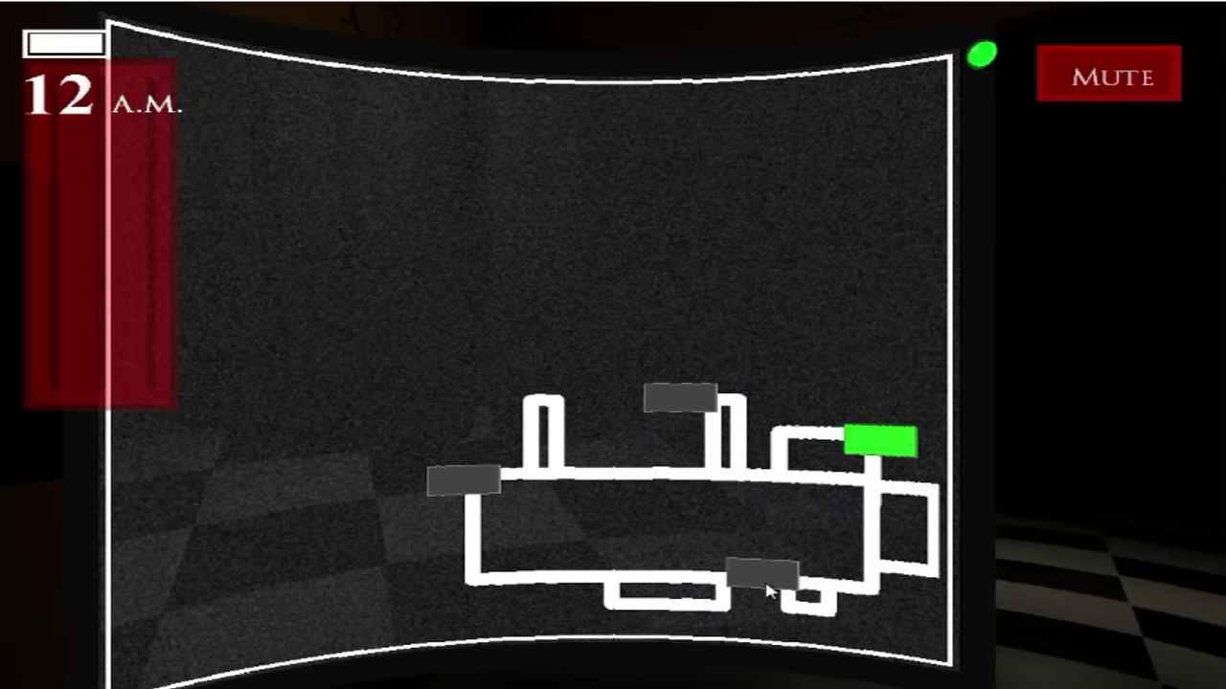
pyautogui.click(765, 577)
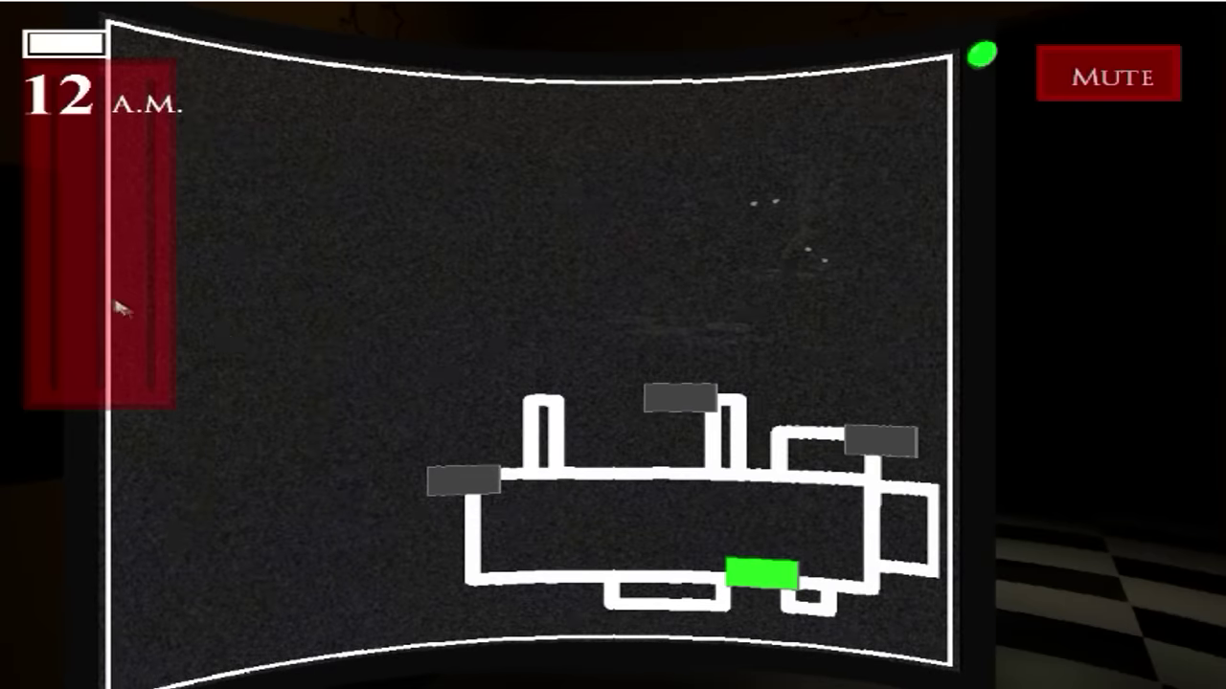
pyautogui.click(132, 313)
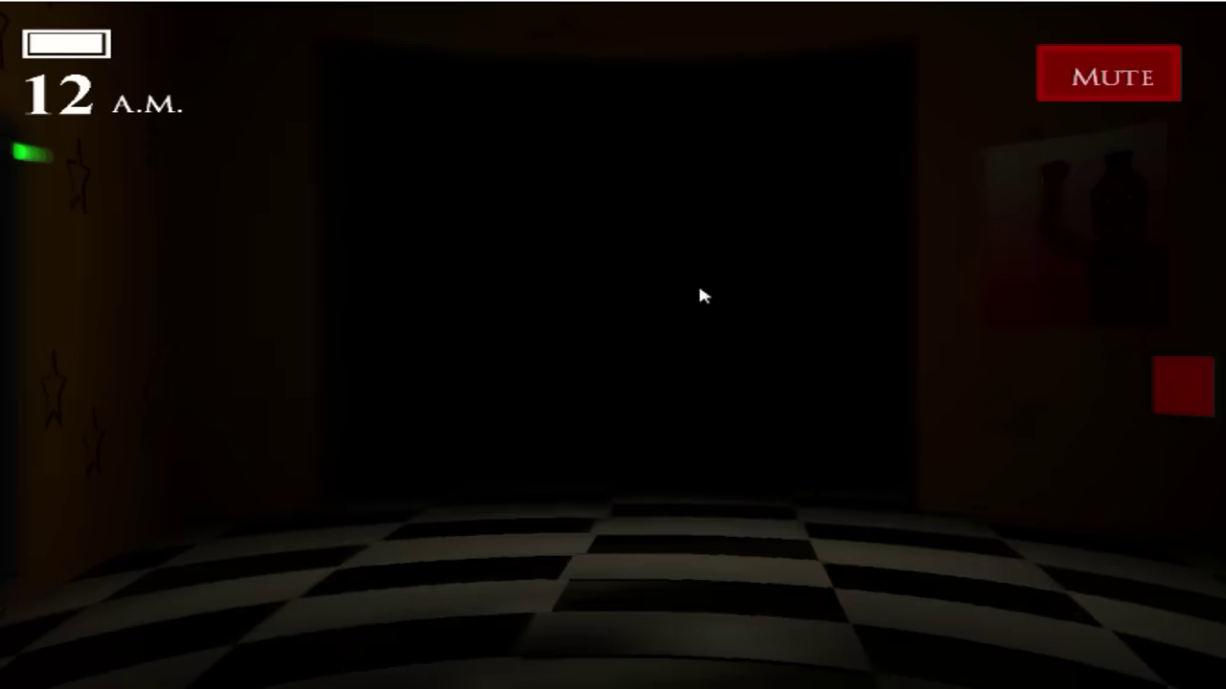
pyautogui.click(1050, 273)
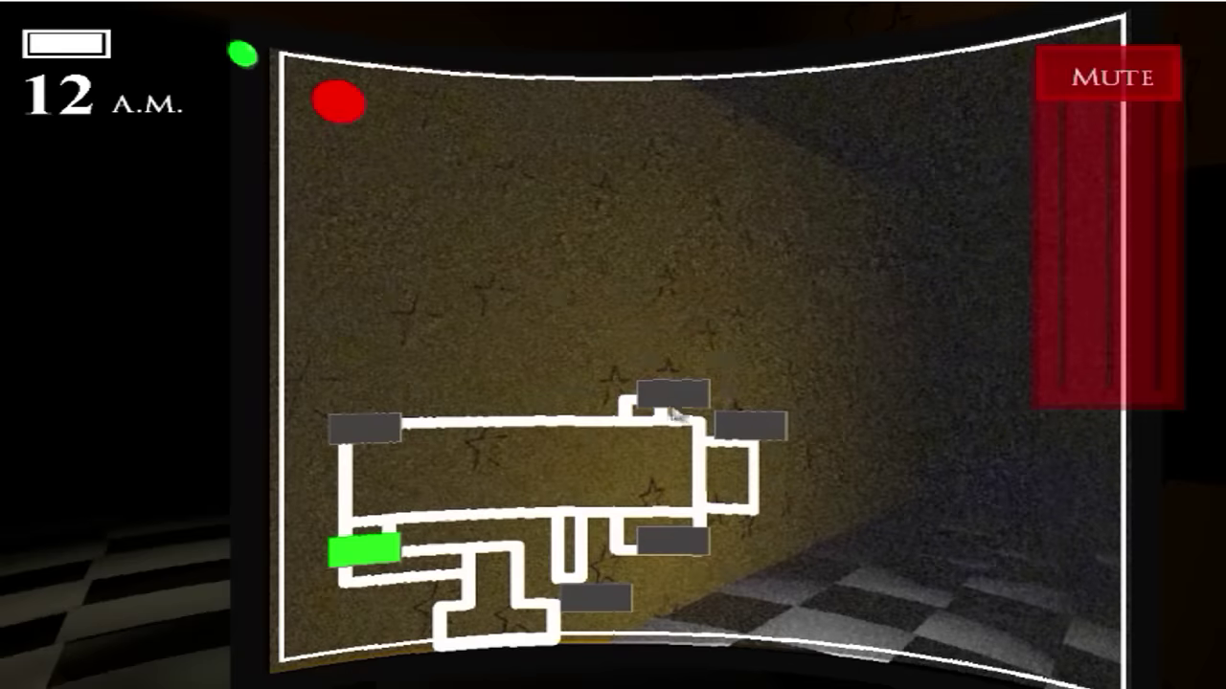
pyautogui.click(672, 392)
pyautogui.click(736, 428)
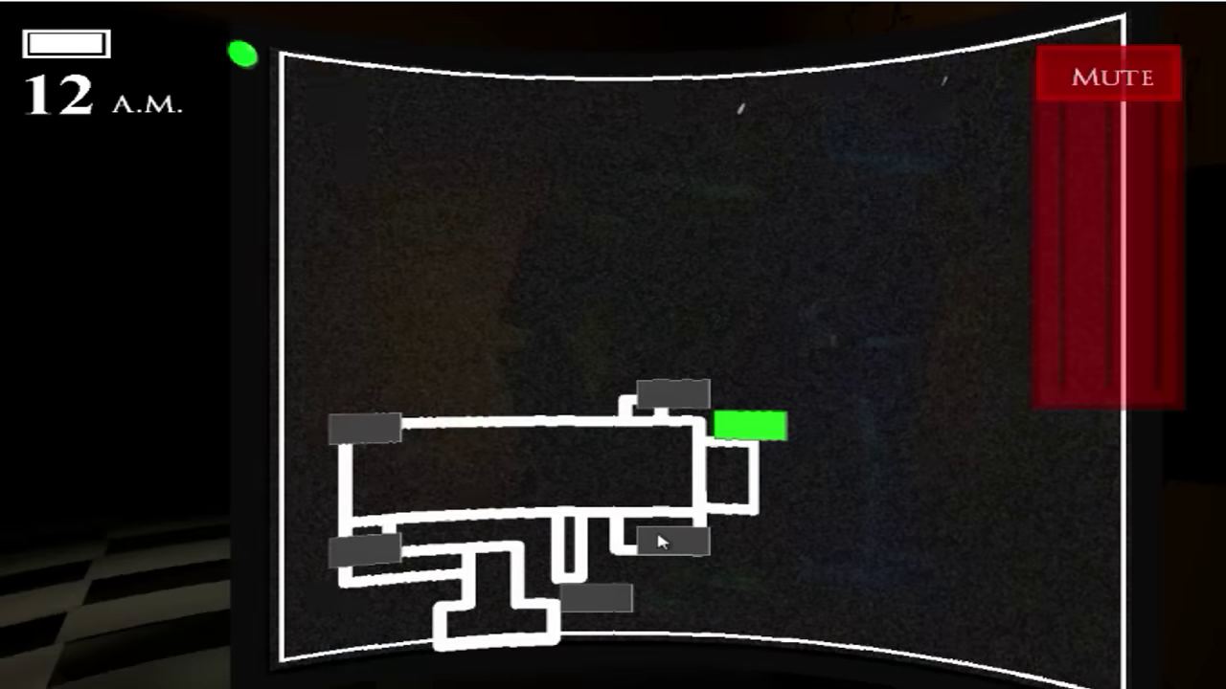
pyautogui.click(661, 541)
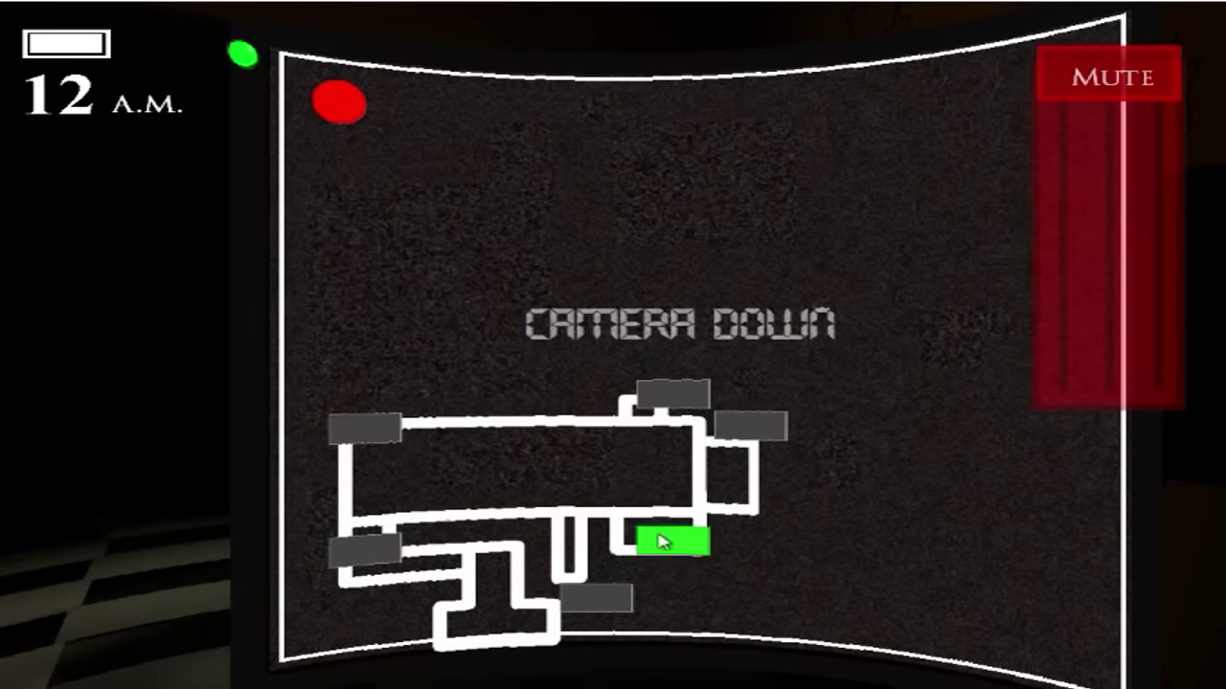
pyautogui.click(605, 596)
pyautogui.click(352, 541)
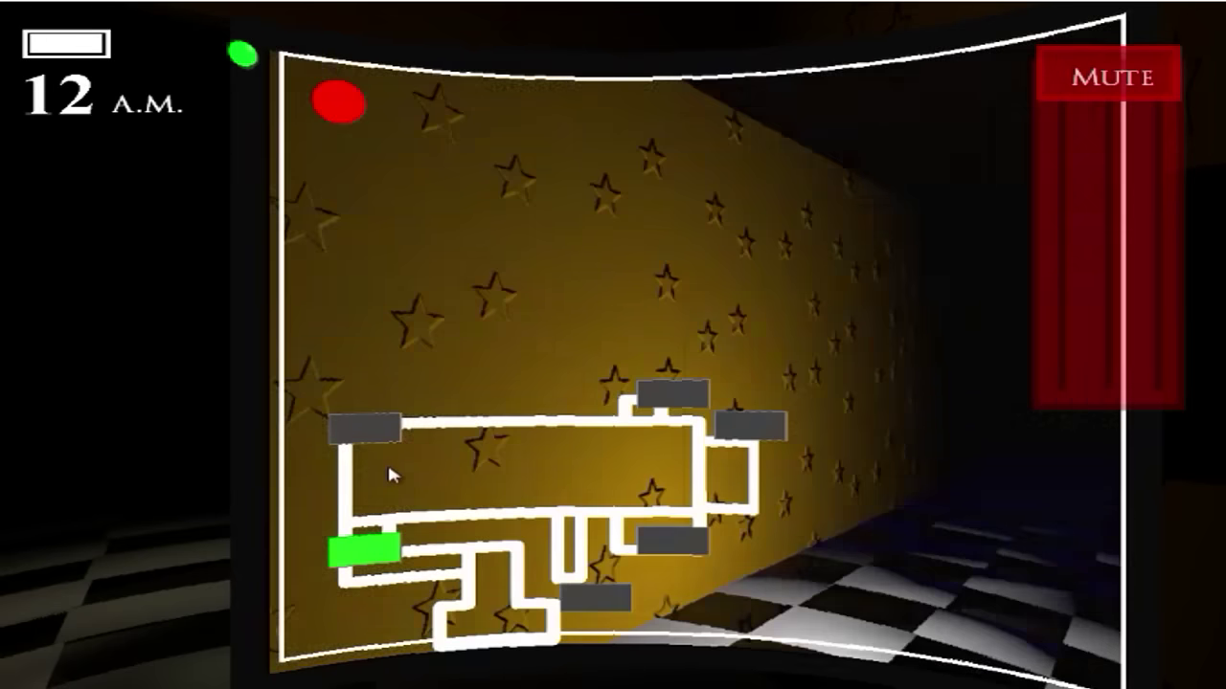
pyautogui.click(368, 436)
pyautogui.click(673, 395)
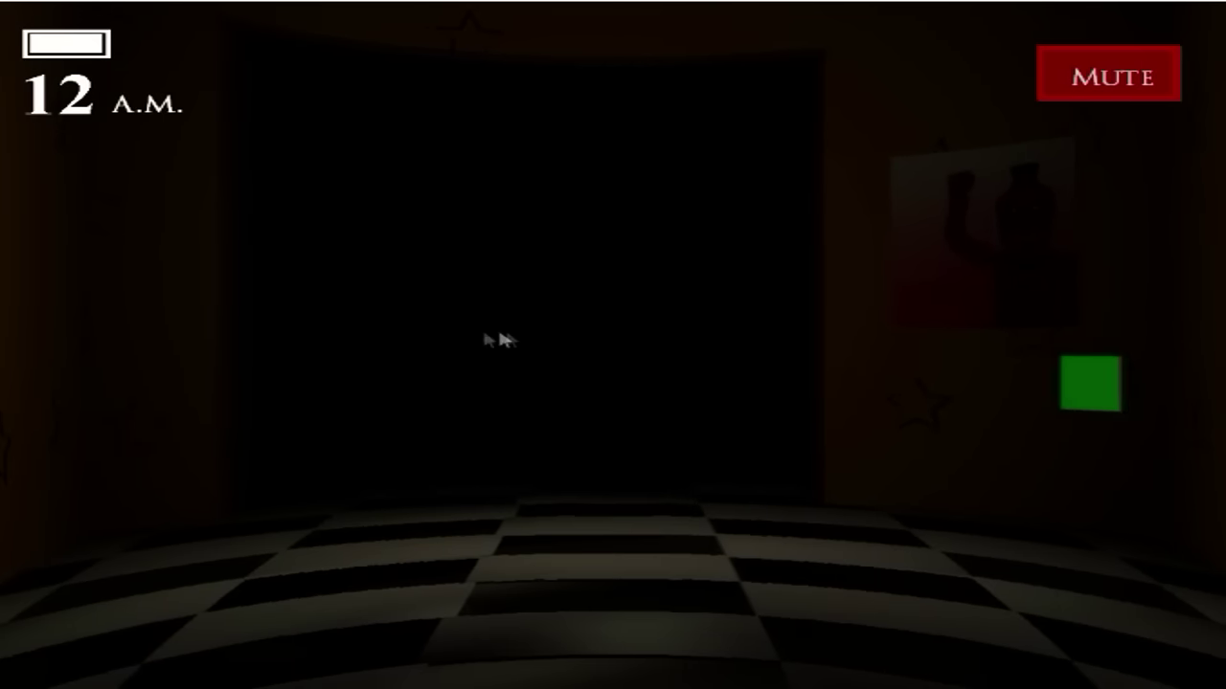
pyautogui.click(515, 340)
pyautogui.click(514, 340)
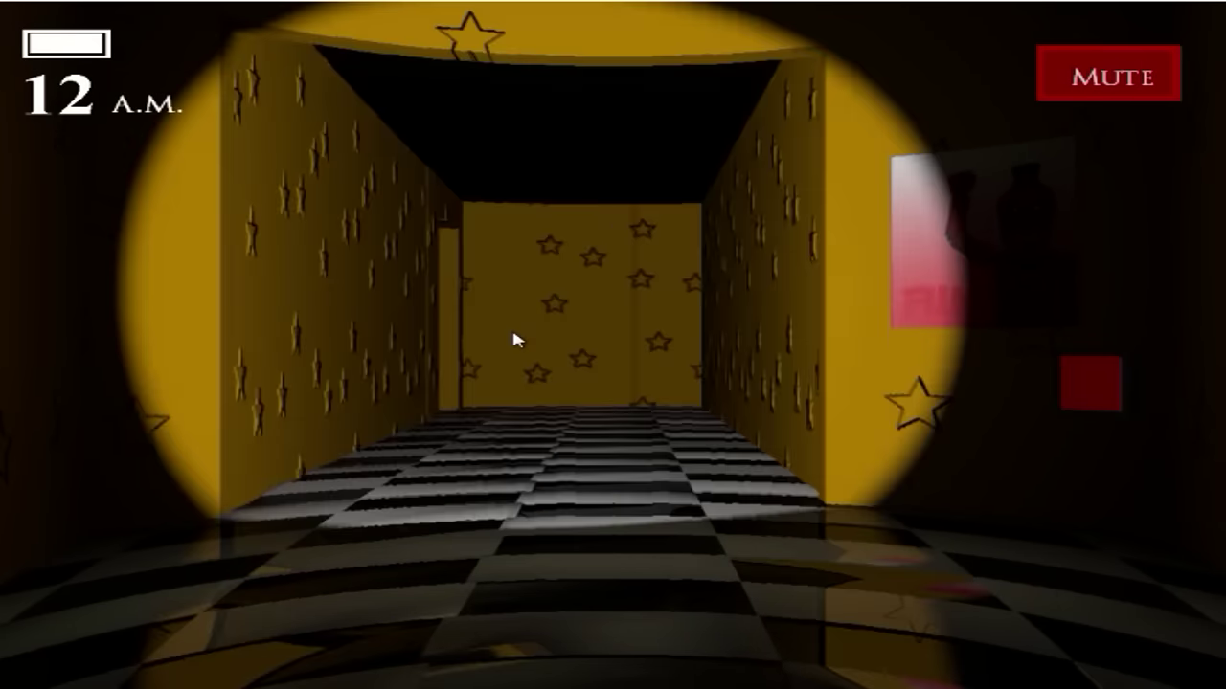
pyautogui.press('space')
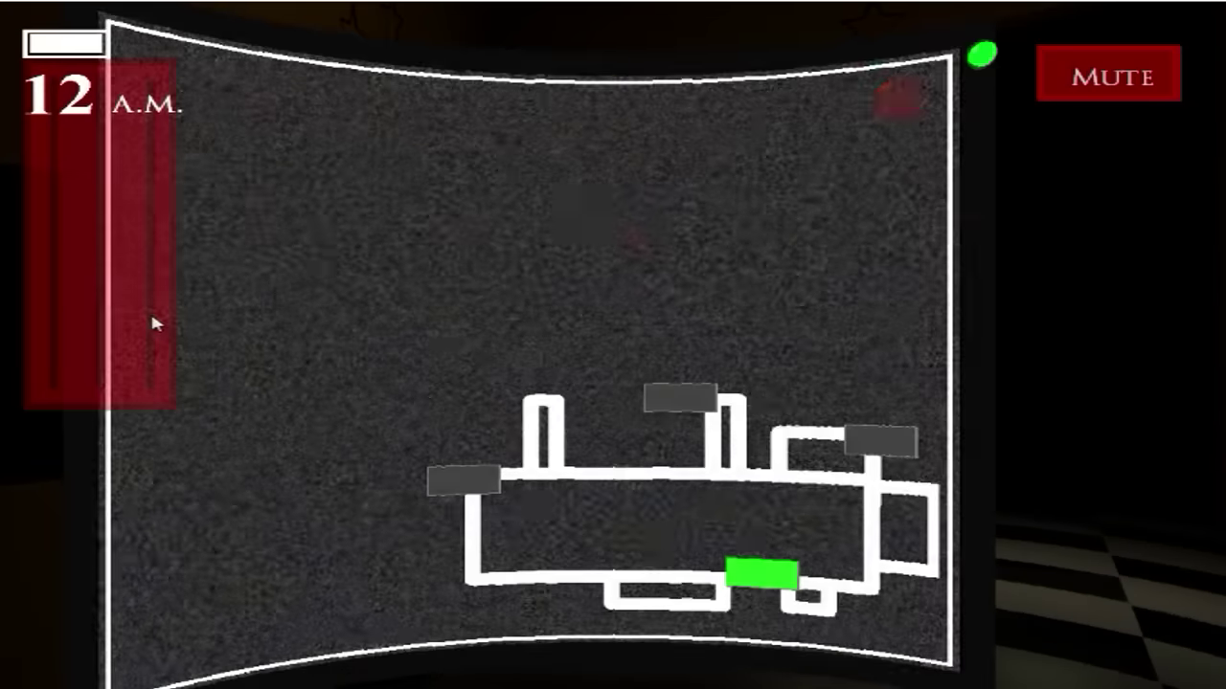
pyautogui.click(704, 400)
pyautogui.click(861, 439)
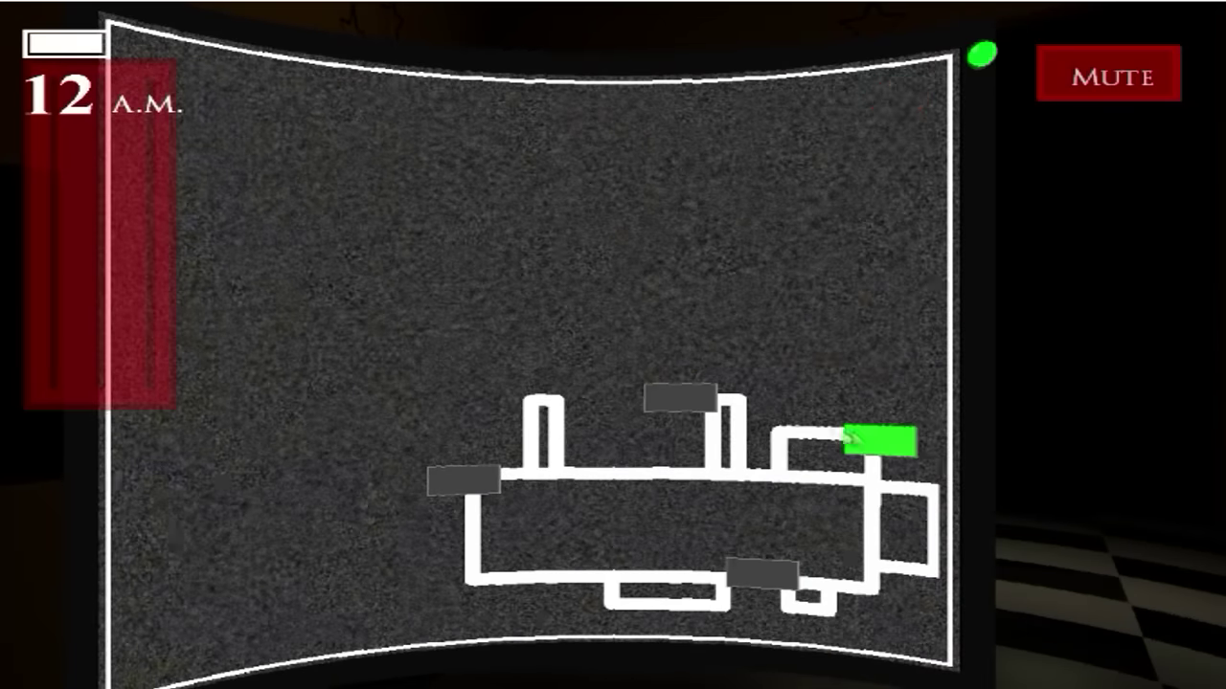
pyautogui.click(490, 485)
pyautogui.press('space')
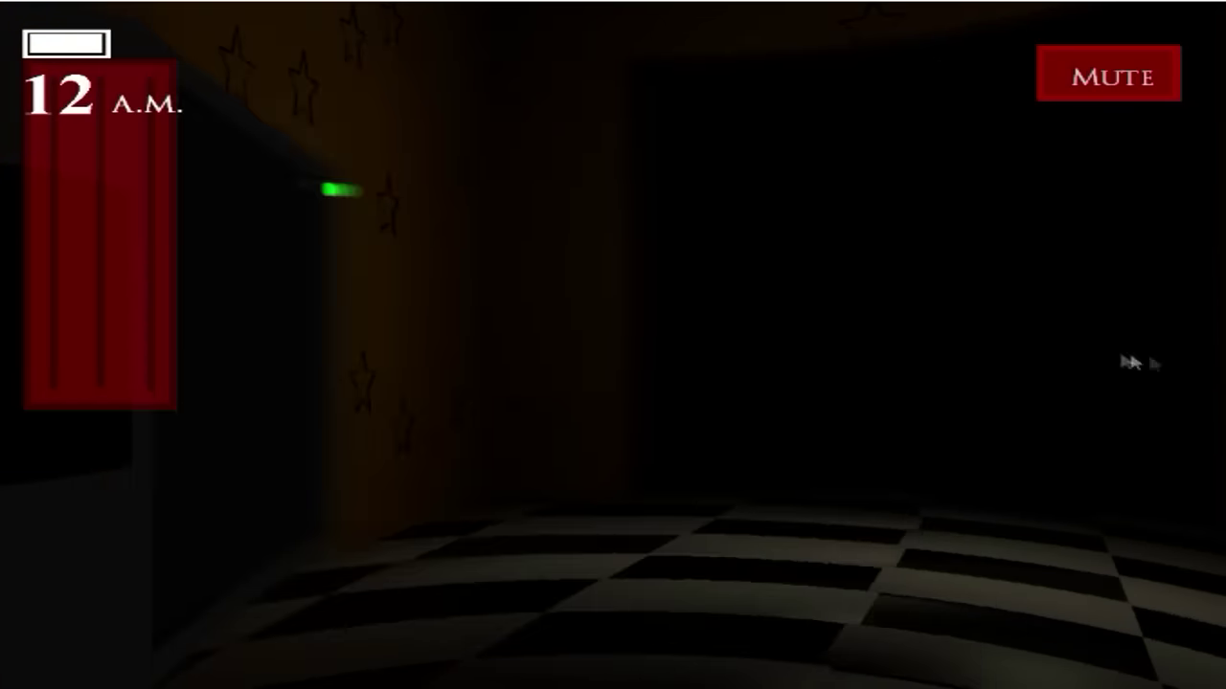
pyautogui.press('space')
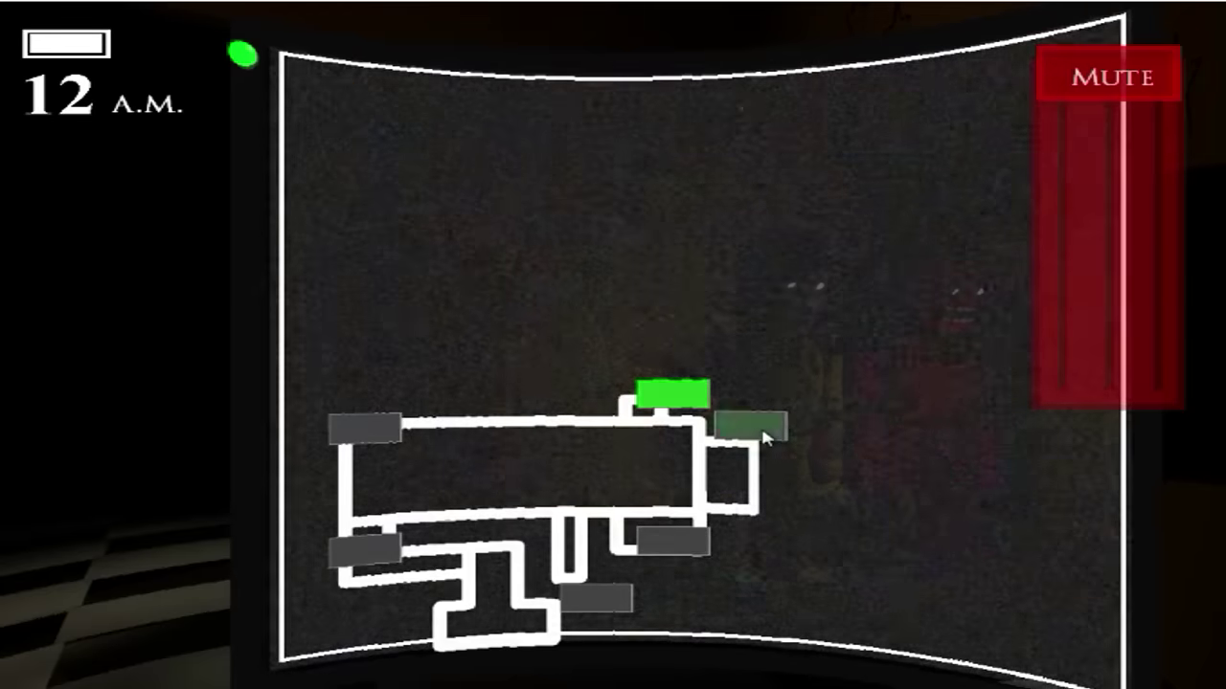
pyautogui.click(768, 433)
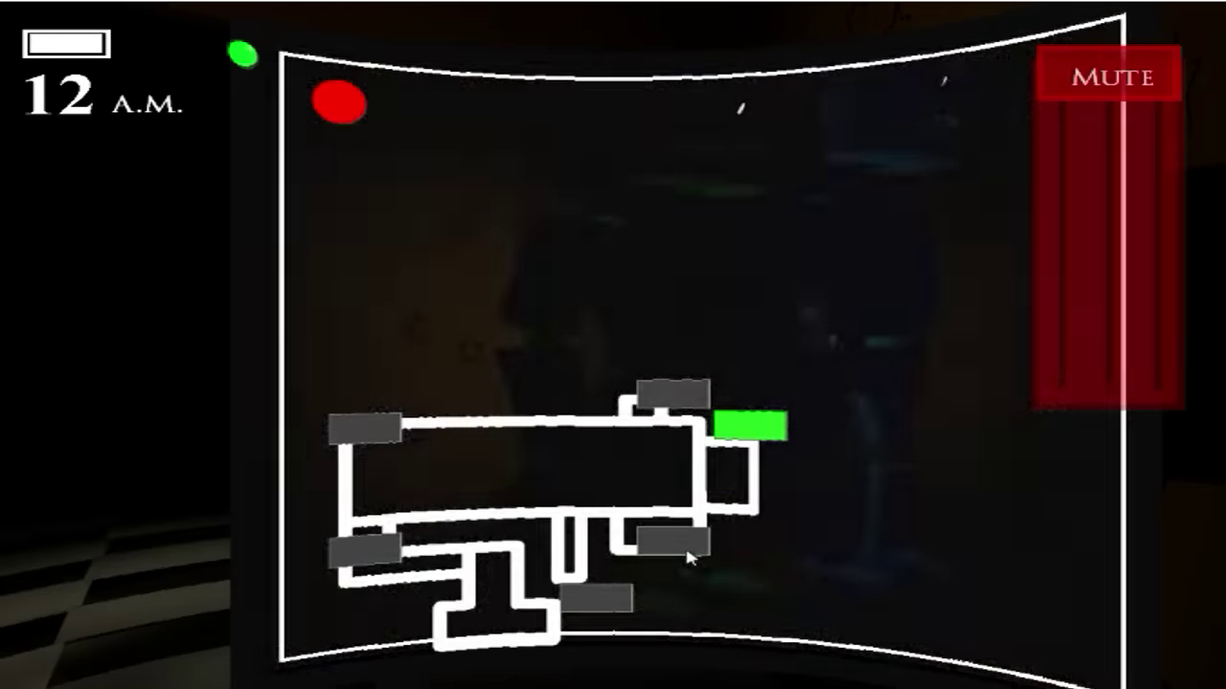
pyautogui.click(688, 552)
pyautogui.click(363, 551)
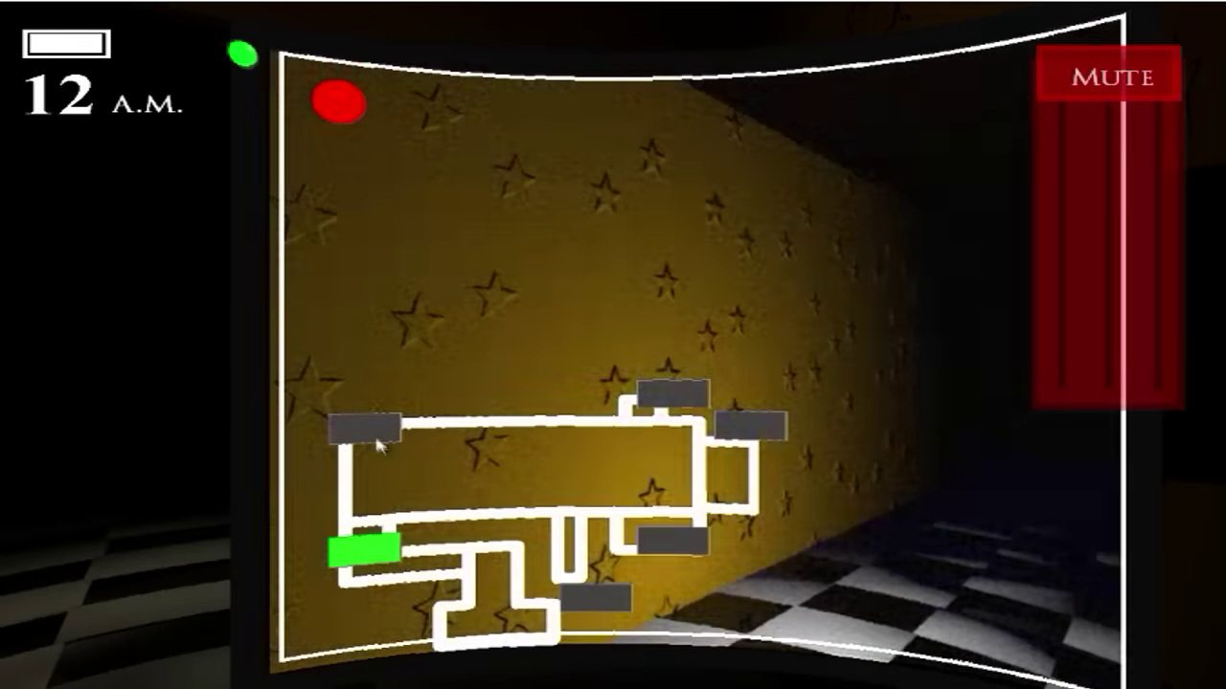
pyautogui.click(373, 433)
pyautogui.click(676, 395)
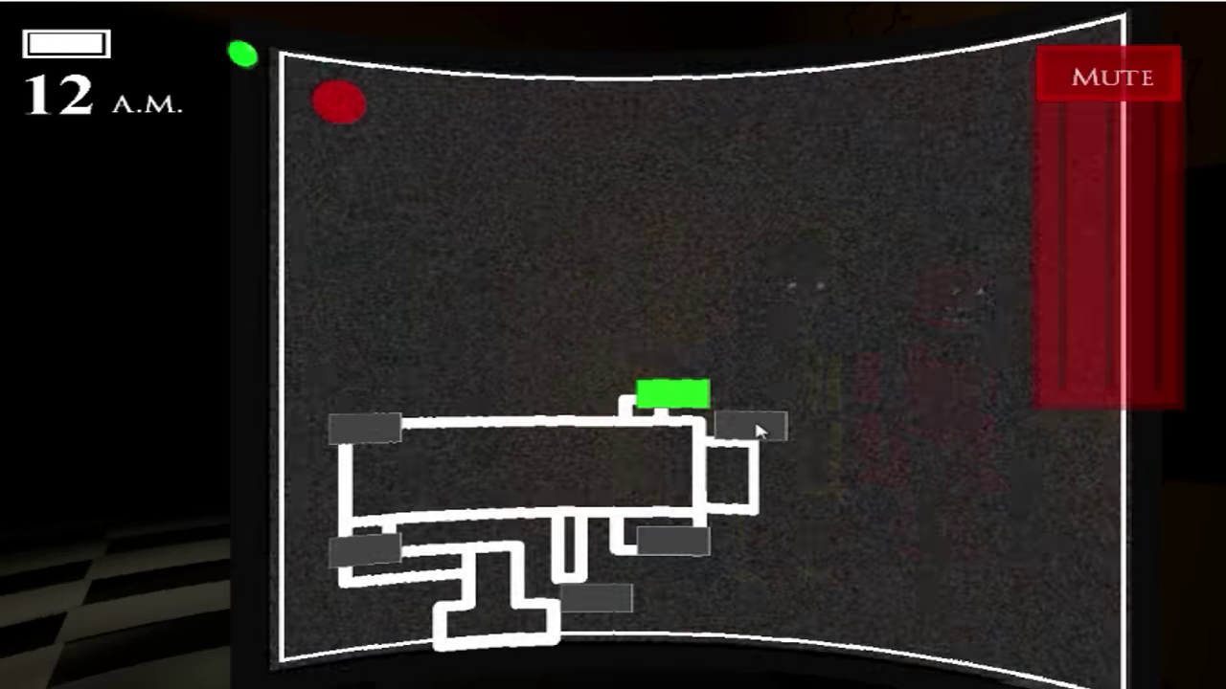
pyautogui.click(761, 431)
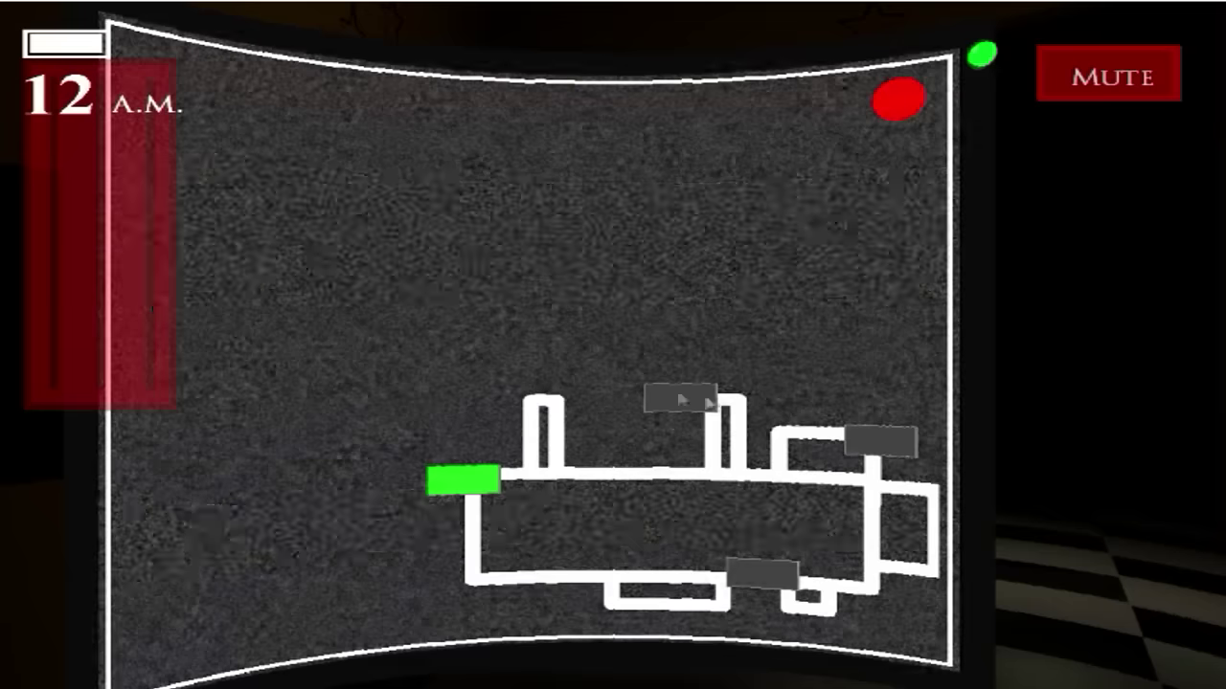
pyautogui.click(713, 402)
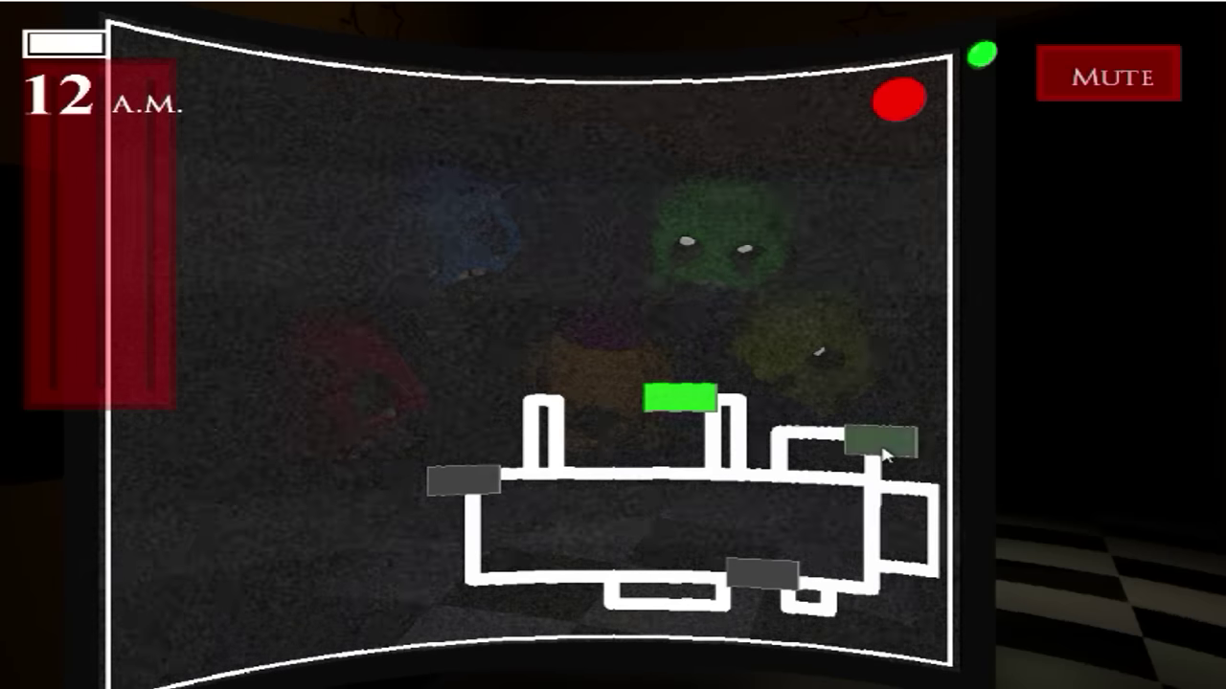
pyautogui.click(883, 448)
pyautogui.click(682, 400)
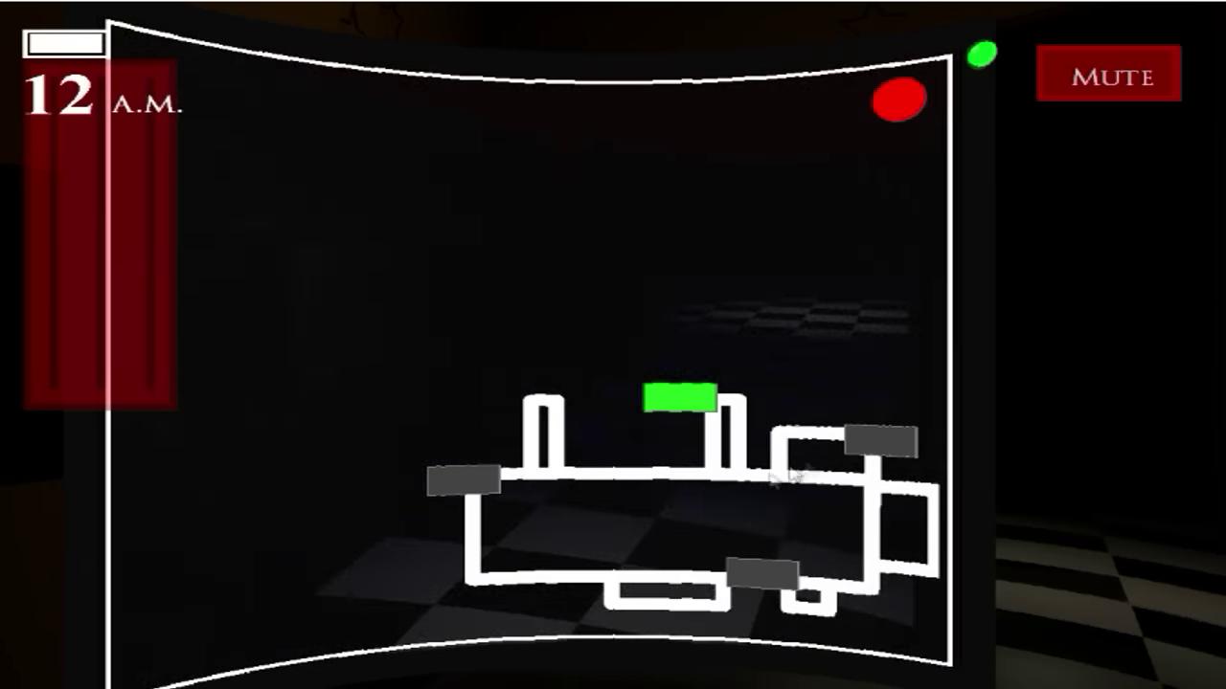
pyautogui.click(873, 443)
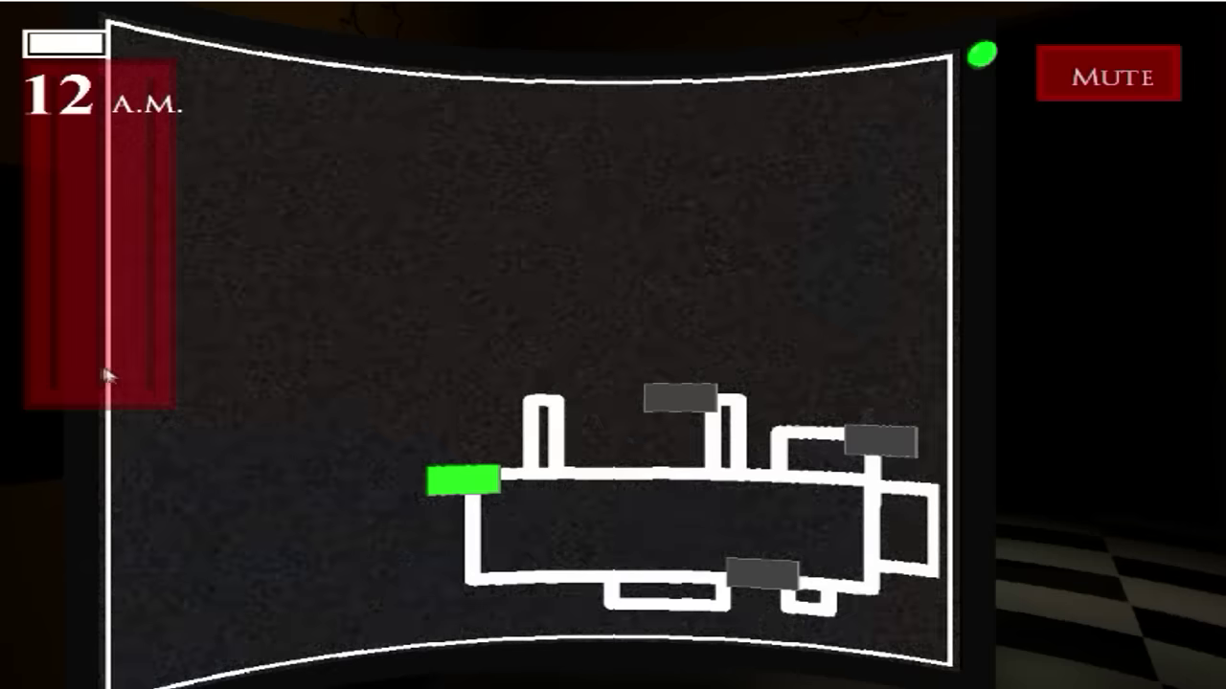
pyautogui.click(111, 345)
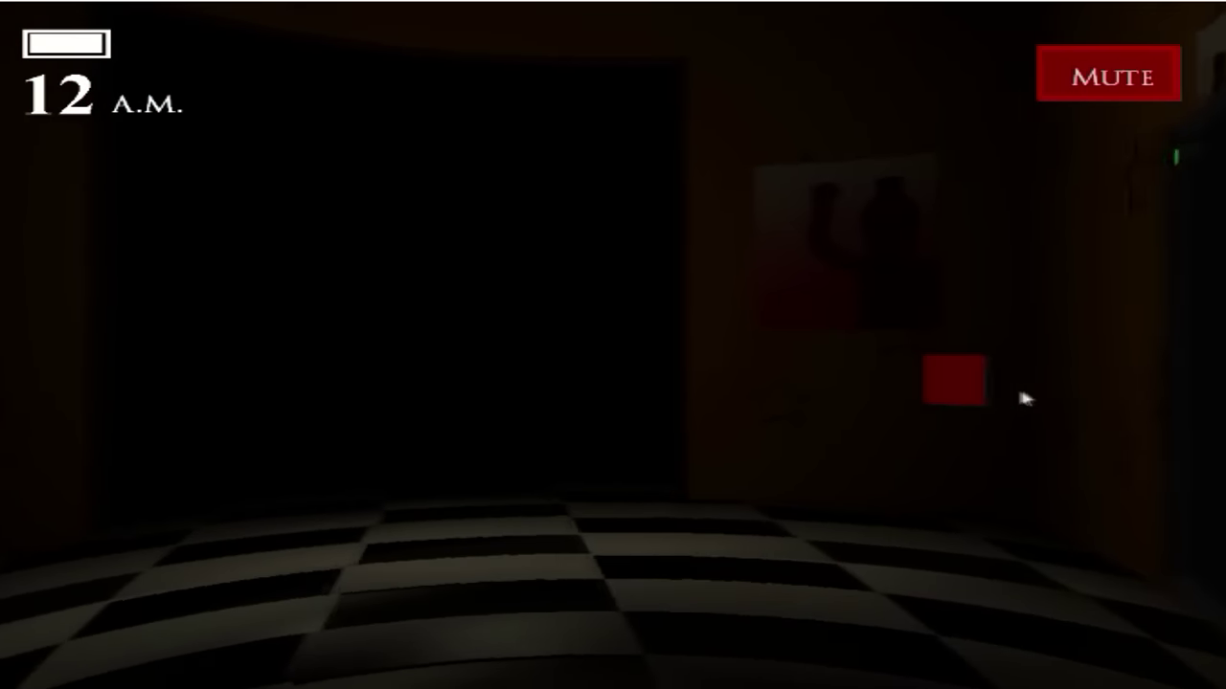
pyautogui.click(1086, 287)
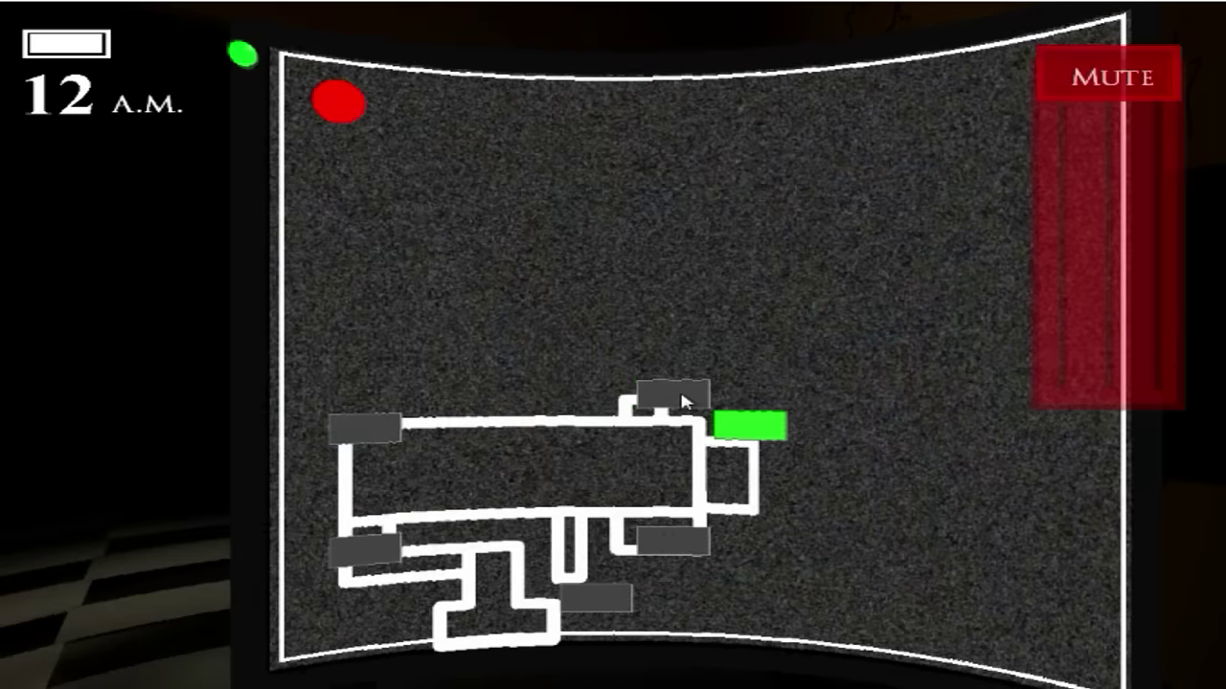
pyautogui.click(683, 400)
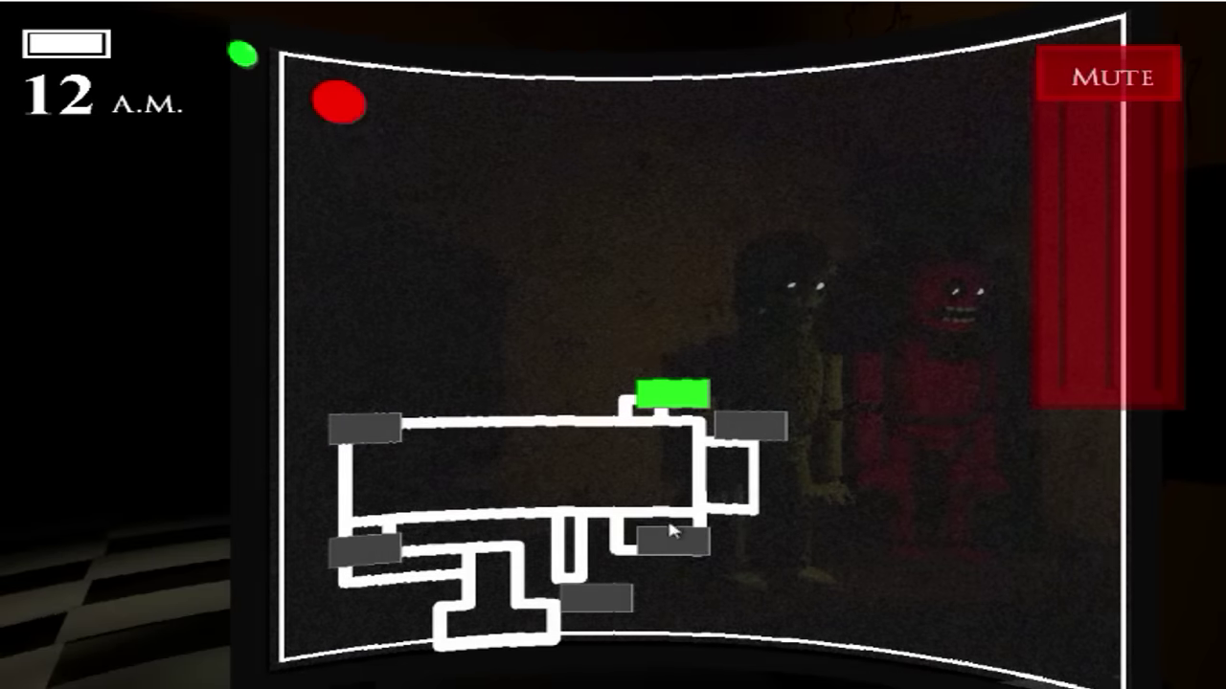
pyautogui.click(674, 539)
pyautogui.click(354, 548)
pyautogui.click(363, 429)
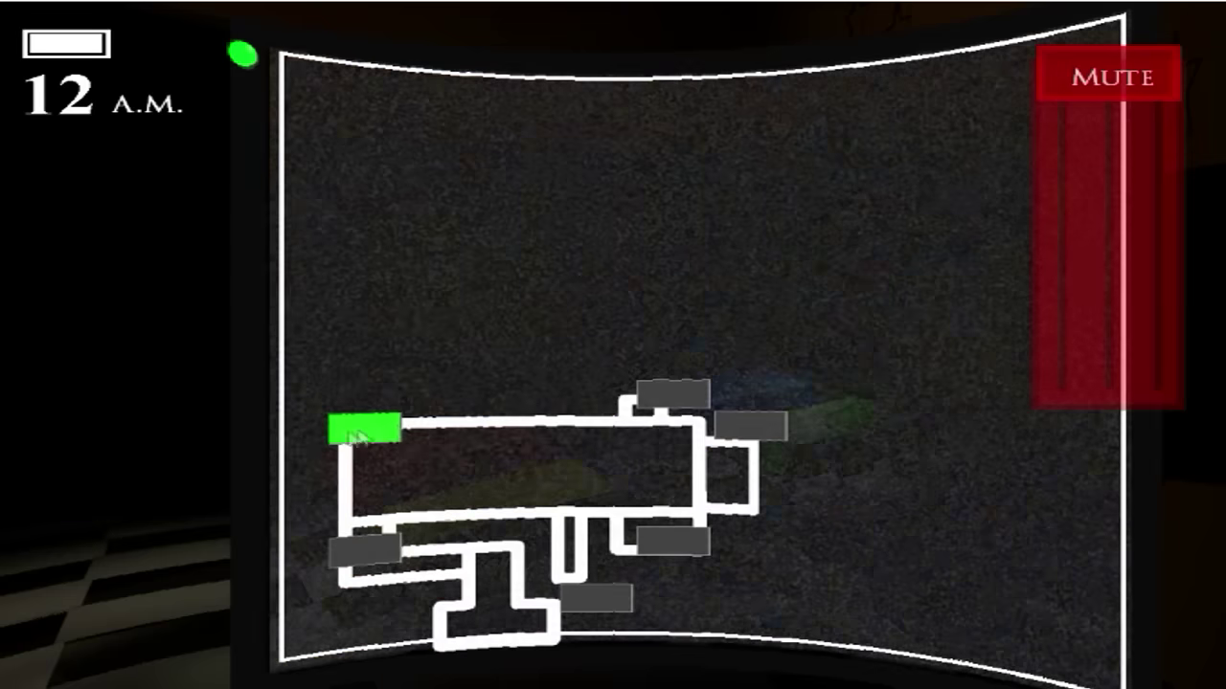
pyautogui.click(673, 394)
pyautogui.click(747, 431)
pyautogui.click(618, 595)
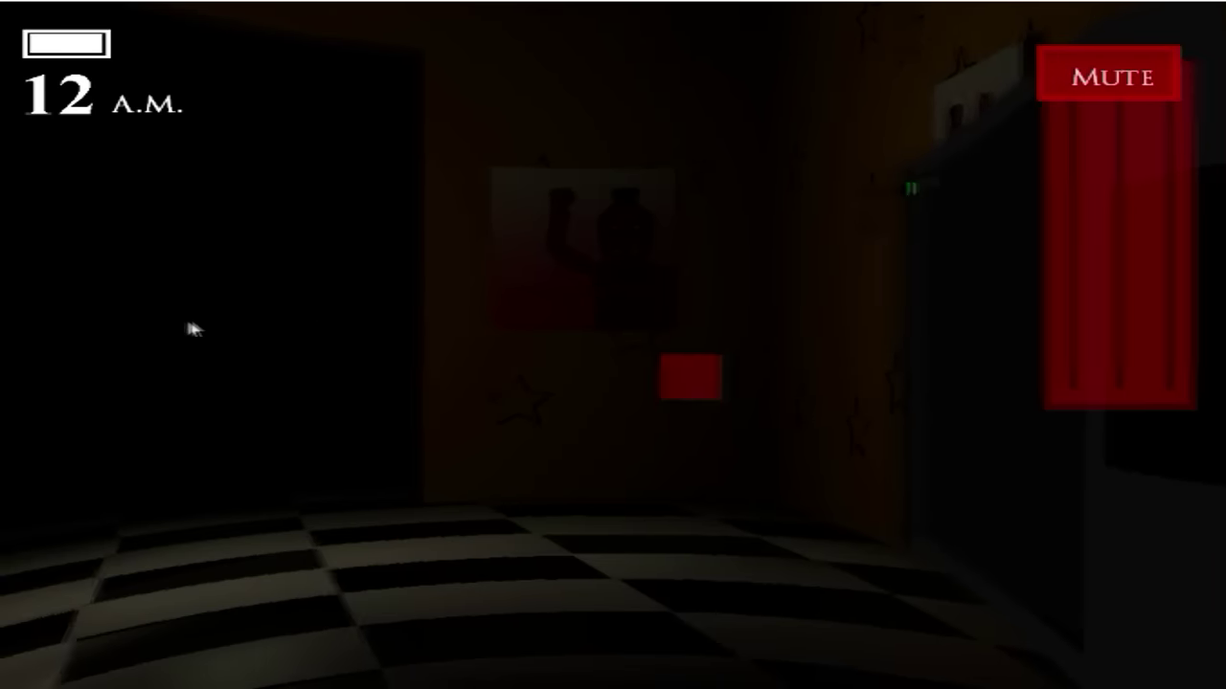
pyautogui.press('ctrl')
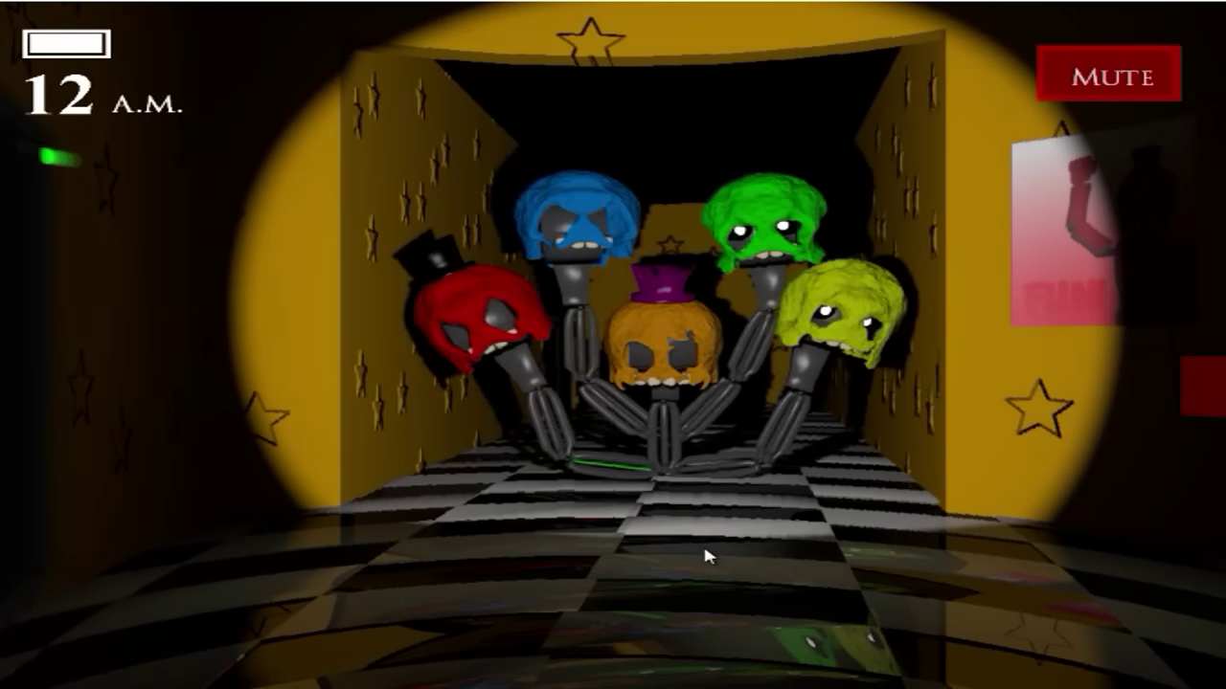
pyautogui.press('ctrl')
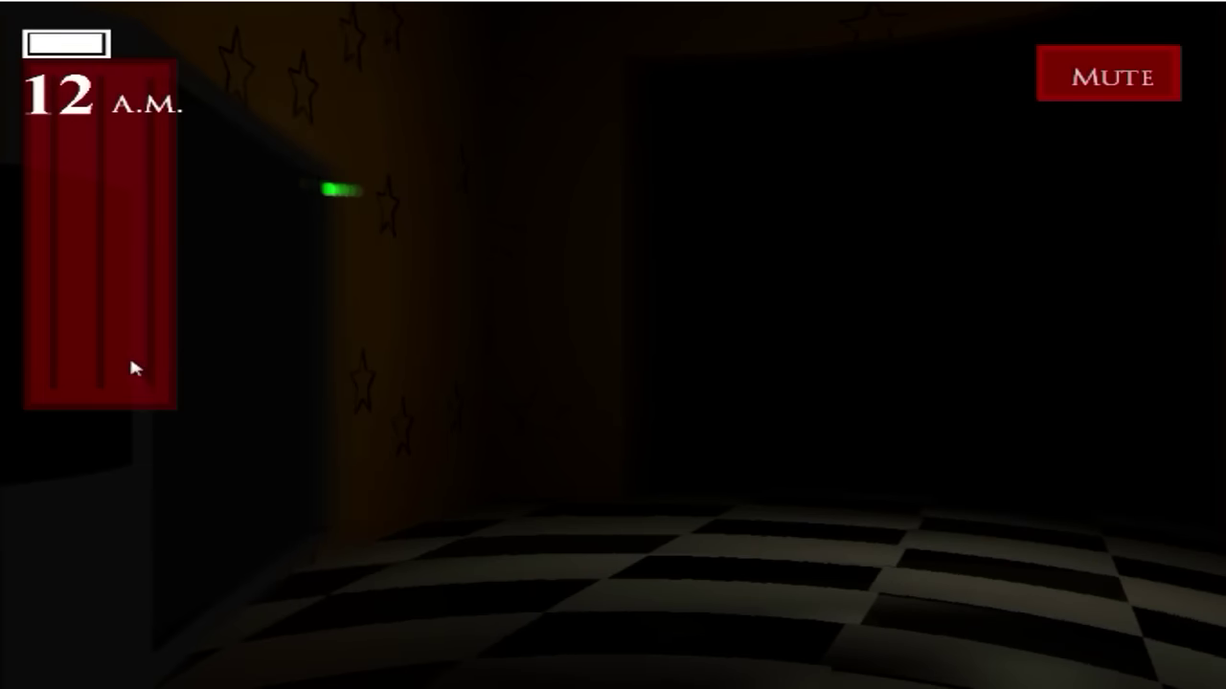